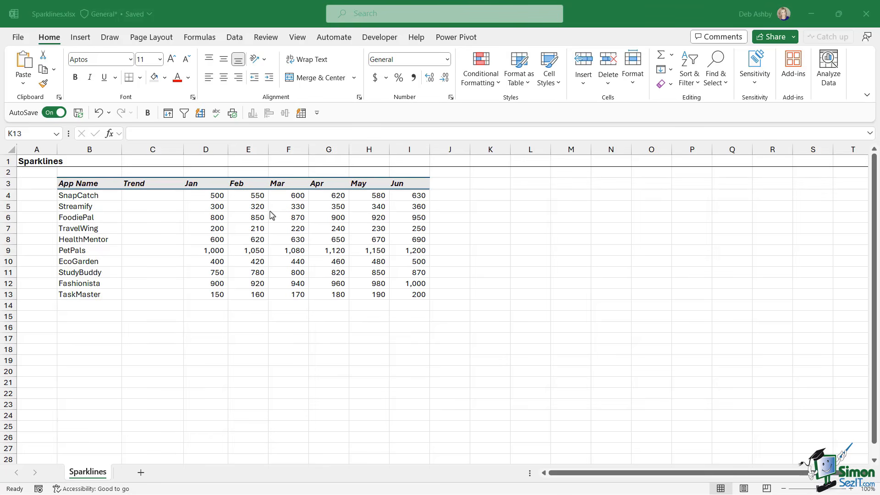
pyautogui.moveTo(109, 198); pyautogui.dragTo(97, 294)
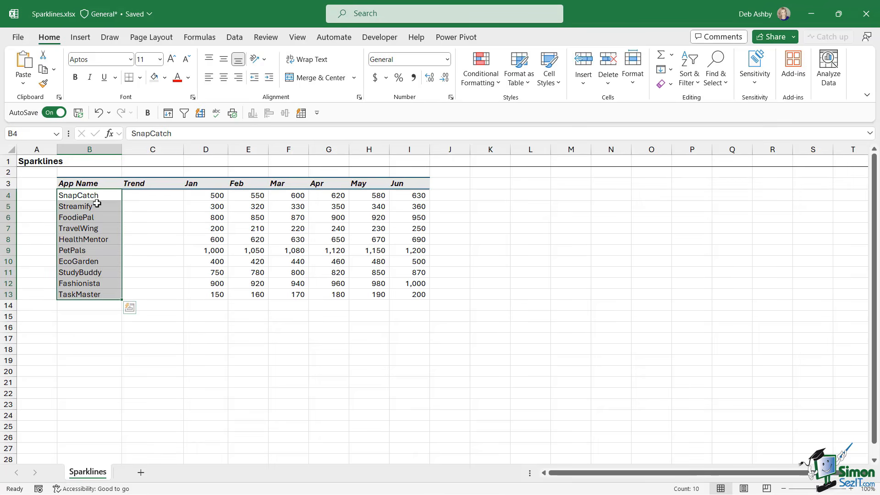
pyautogui.click(206, 194)
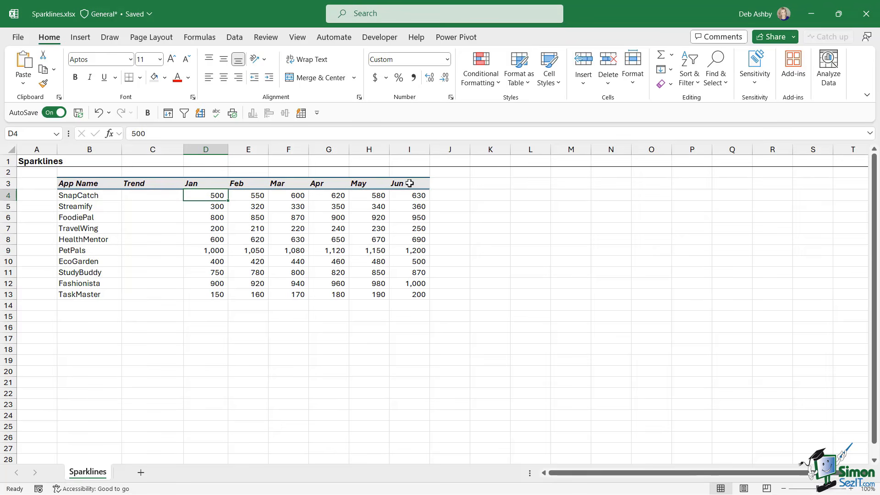
pyautogui.click(329, 207)
pyautogui.click(290, 225)
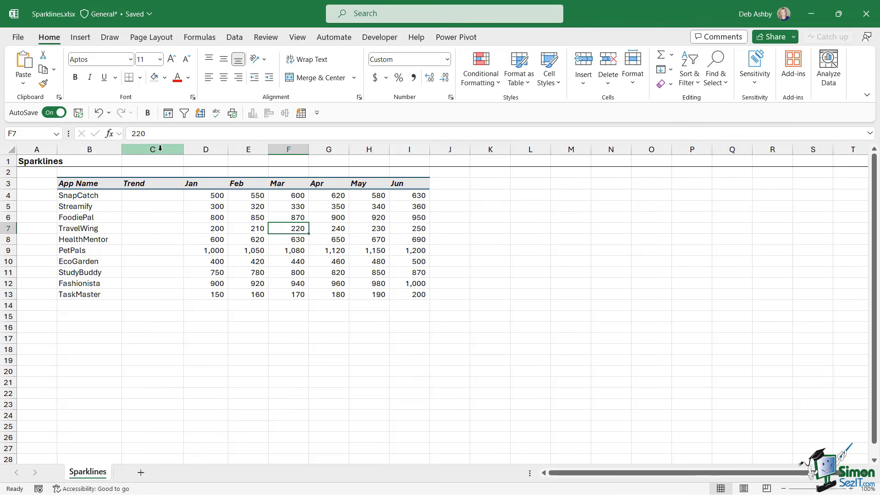
pyautogui.click(146, 195)
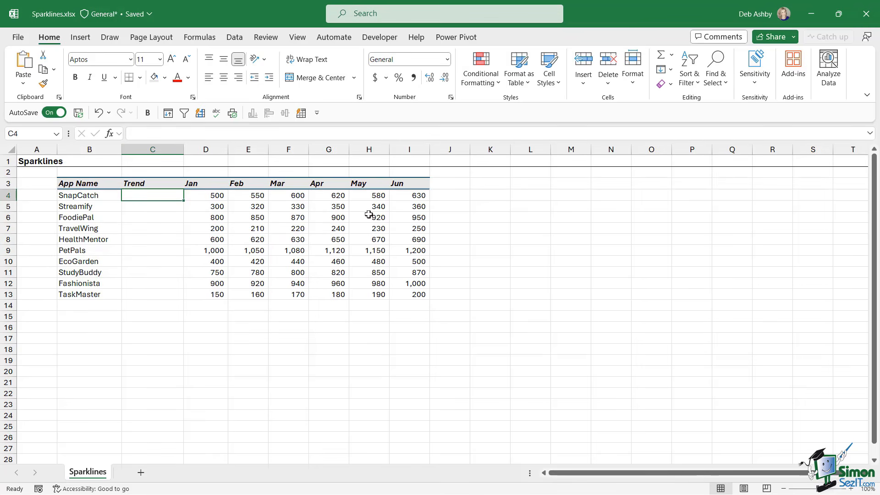
pyautogui.click(452, 183)
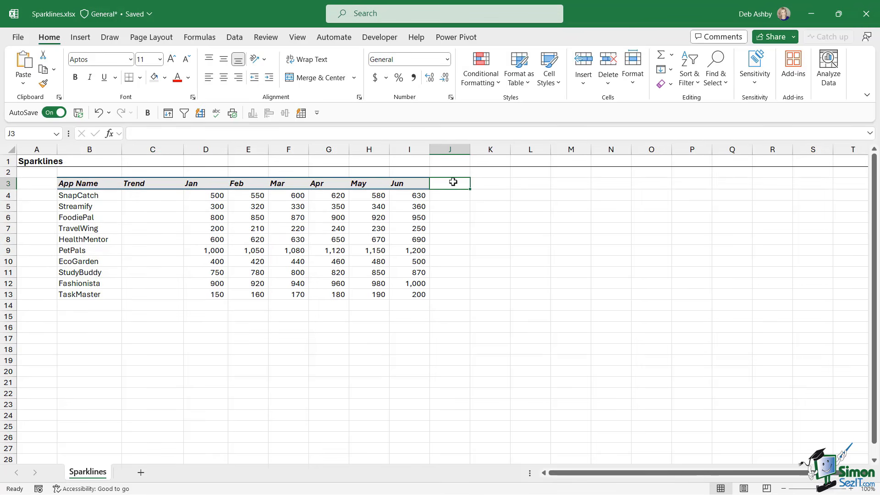
pyautogui.click(450, 149)
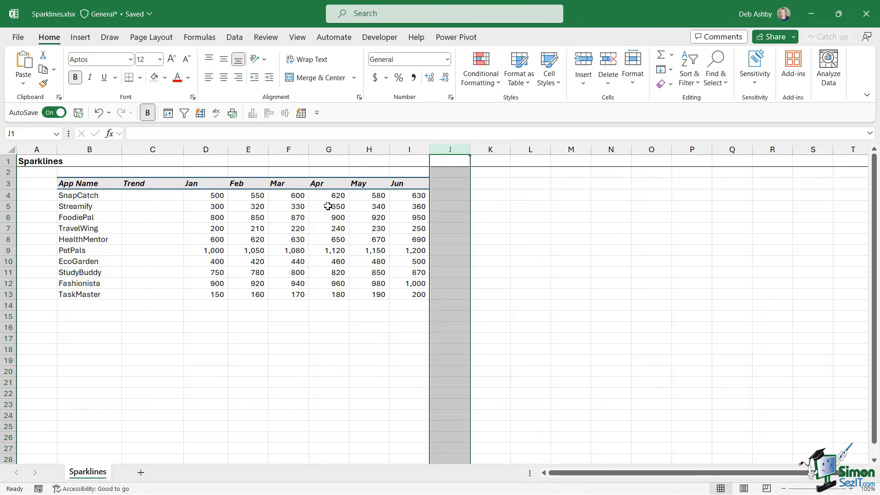
# Step: Insert a line sparkline in cell C4 using D4:I4 as its data range
pyautogui.click(159, 194)
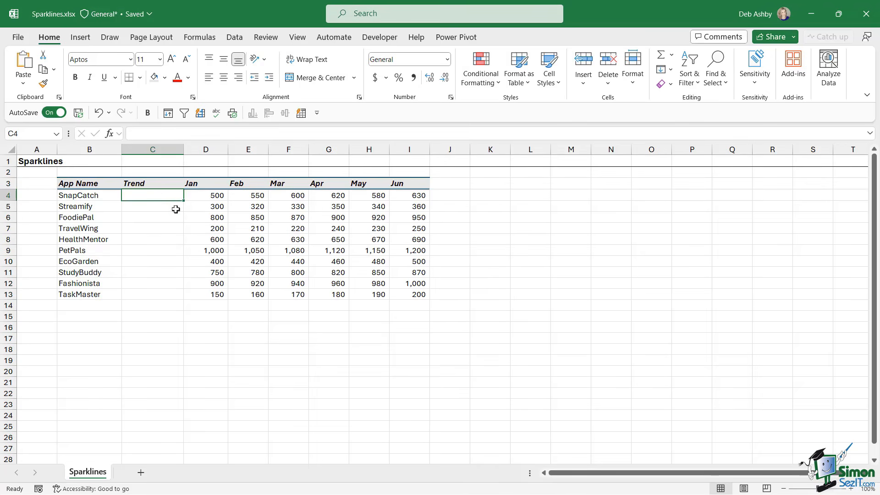
pyautogui.click(81, 38)
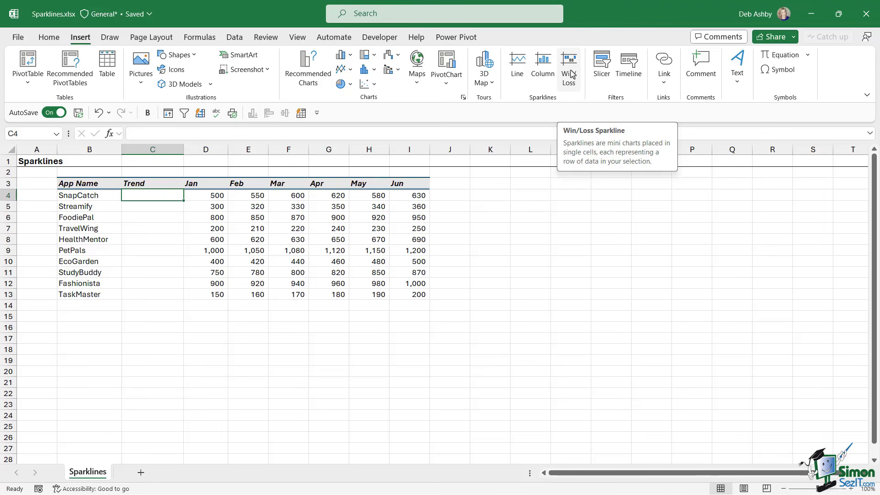
pyautogui.click(518, 72)
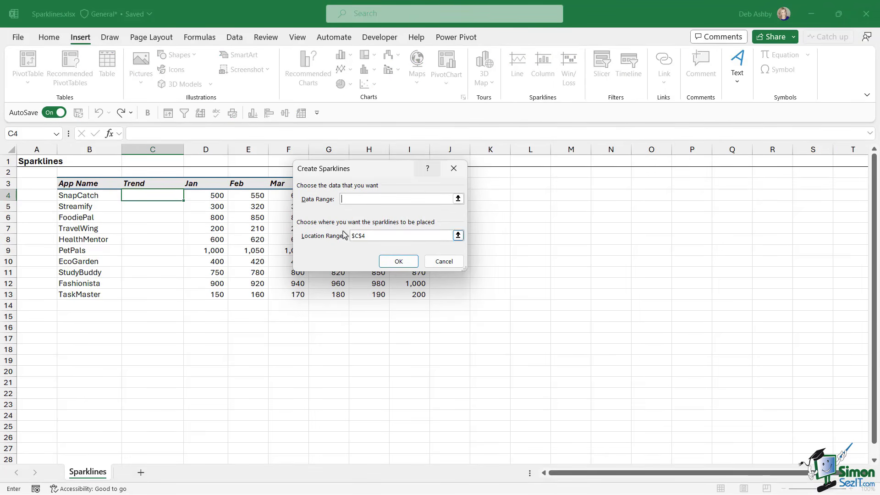
pyautogui.moveTo(369, 169); pyautogui.dragTo(516, 185)
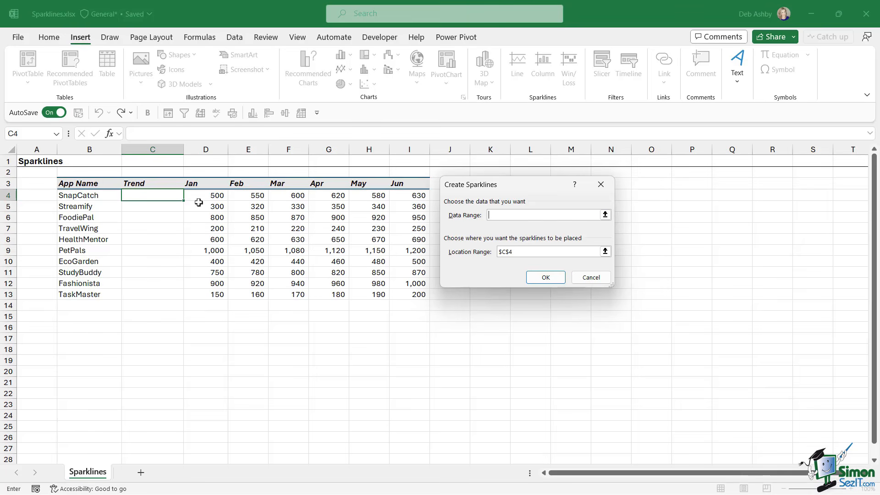
pyautogui.moveTo(198, 197); pyautogui.dragTo(414, 196)
pyautogui.click(515, 251)
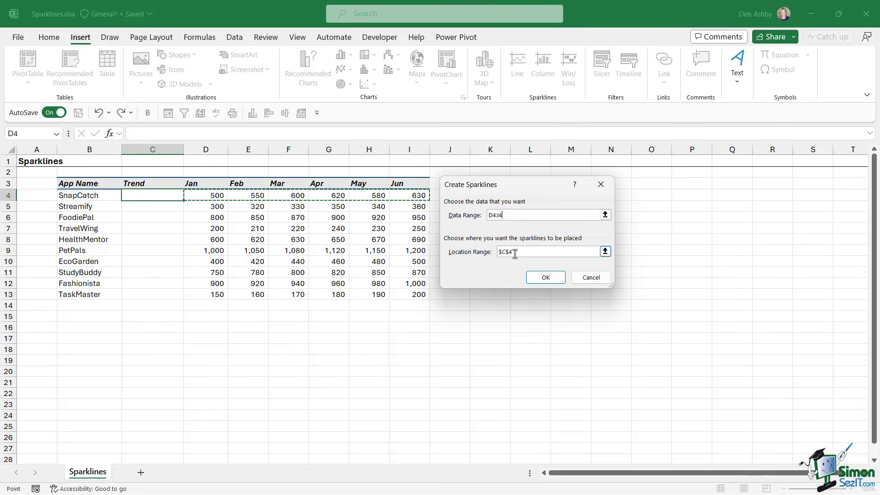
pyautogui.moveTo(515, 252); pyautogui.dragTo(479, 256)
pyautogui.press('BackSpace')
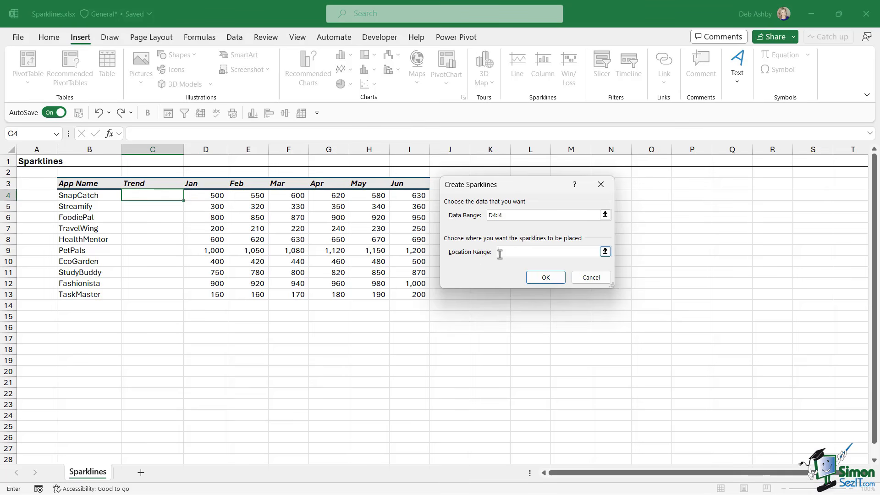
pyautogui.click(155, 196)
pyautogui.click(545, 277)
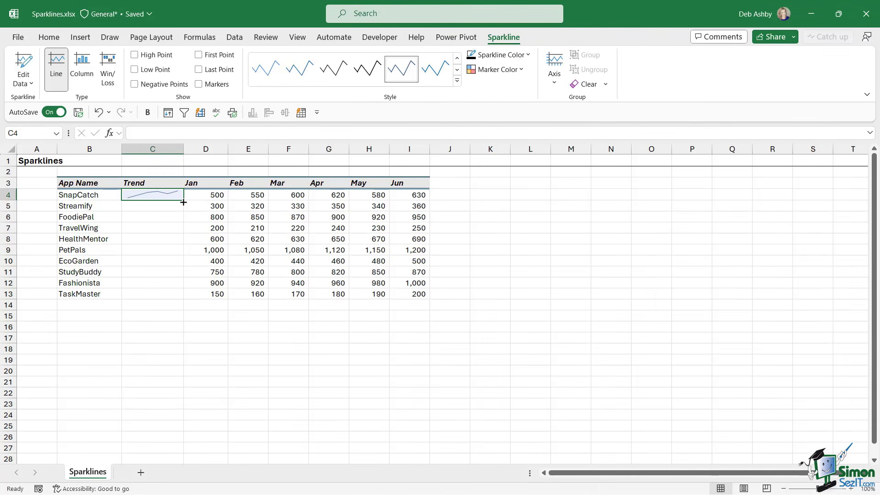
# Step: Fill the C4 sparkline down to C13, and undo both the fill and the sparkline
pyautogui.moveTo(182, 213); pyautogui.dragTo(182, 300)
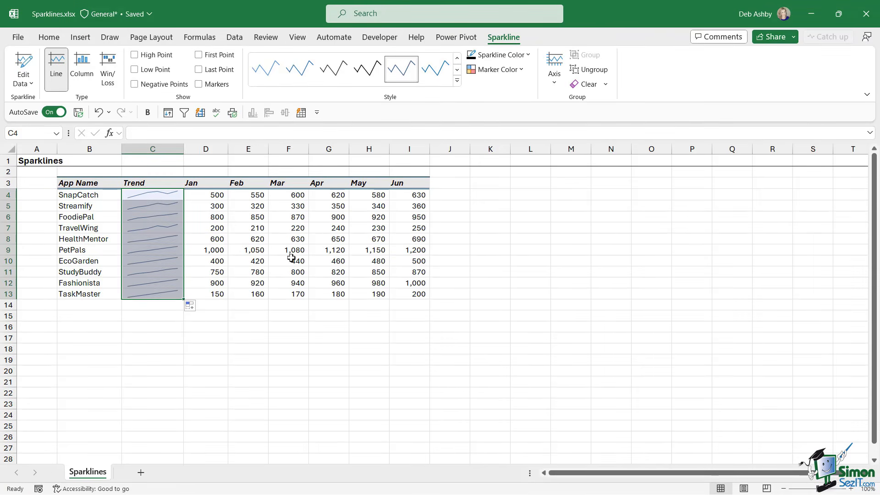
pyautogui.hotkey('ctrl', 'z')
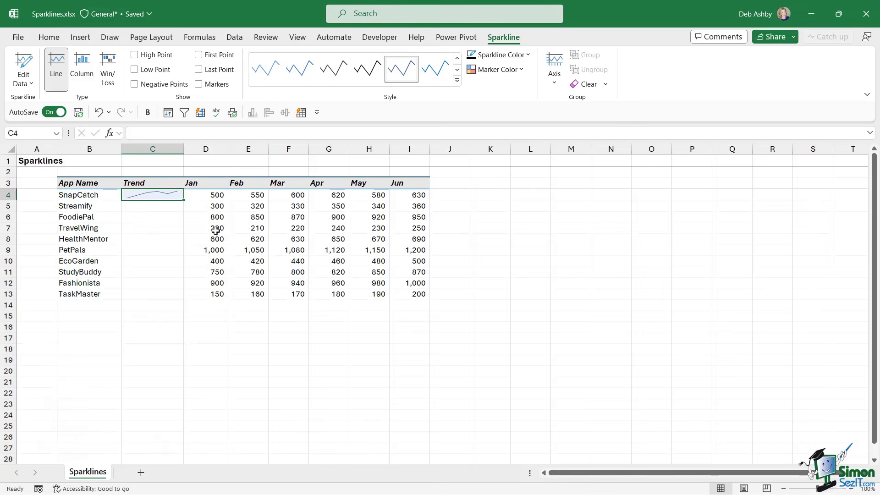
pyautogui.hotkey('ctrl', 'z')
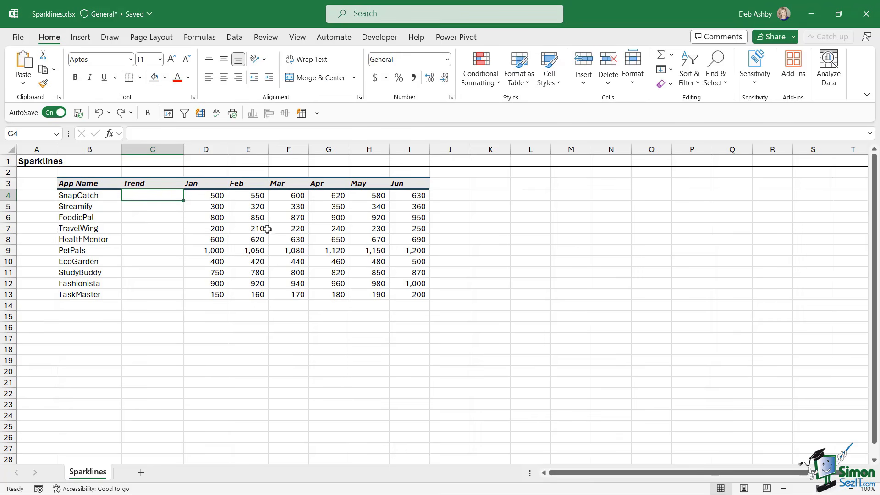
# Step: Insert line sparklines for the data range D4:I13, placing them in C4:C13
pyautogui.click(80, 38)
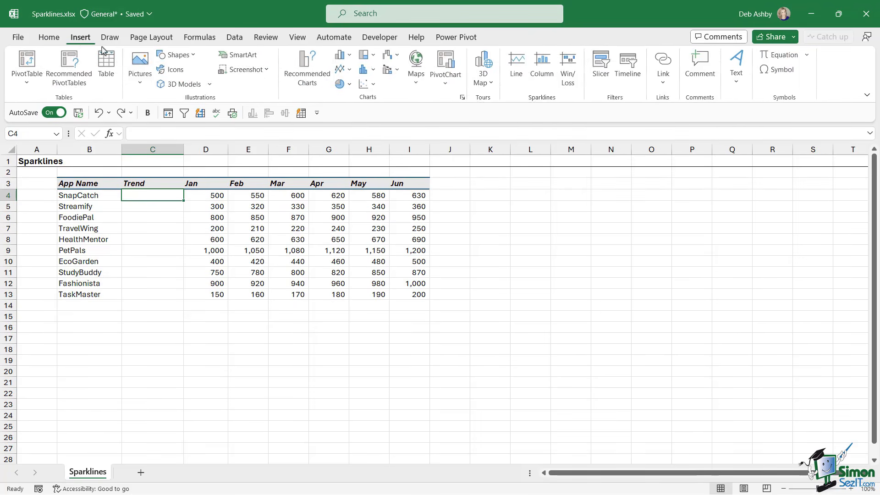
pyautogui.click(518, 76)
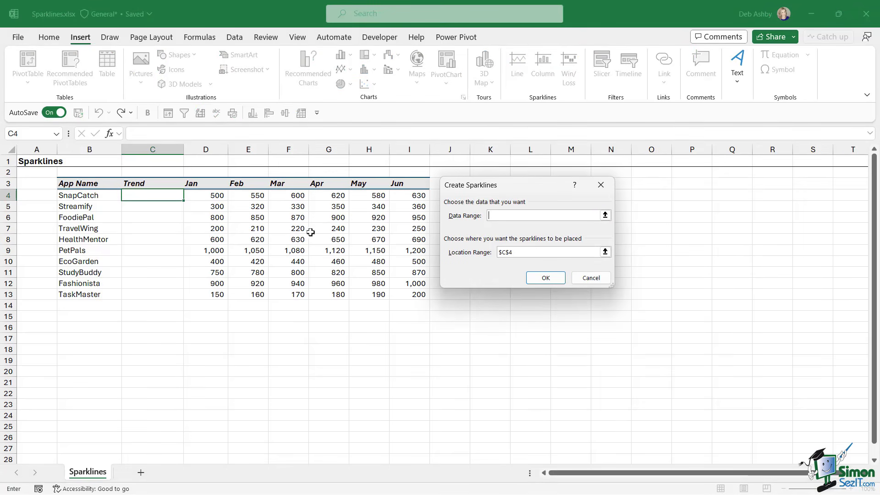
pyautogui.moveTo(205, 197); pyautogui.dragTo(401, 291)
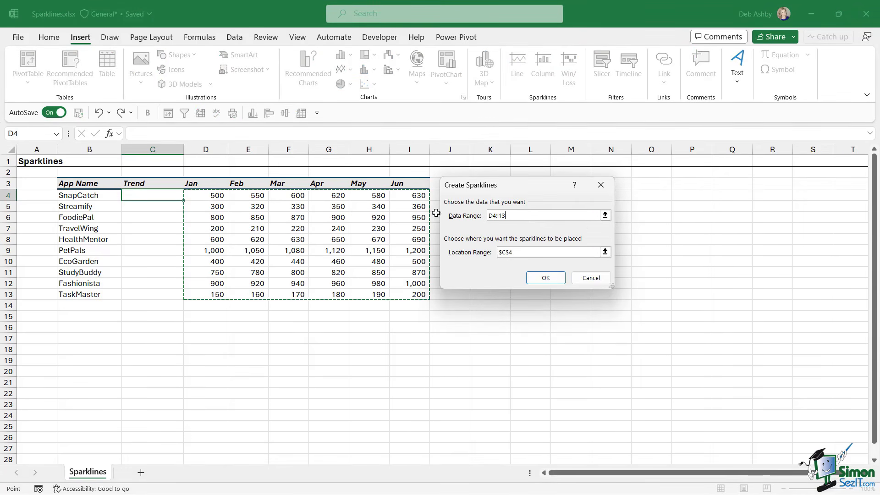
pyautogui.click(517, 252)
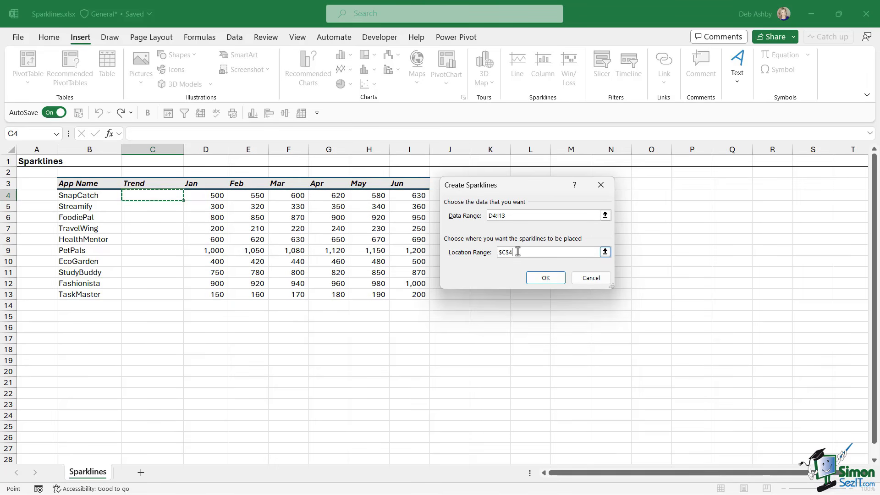
pyautogui.moveTo(516, 252); pyautogui.dragTo(495, 252)
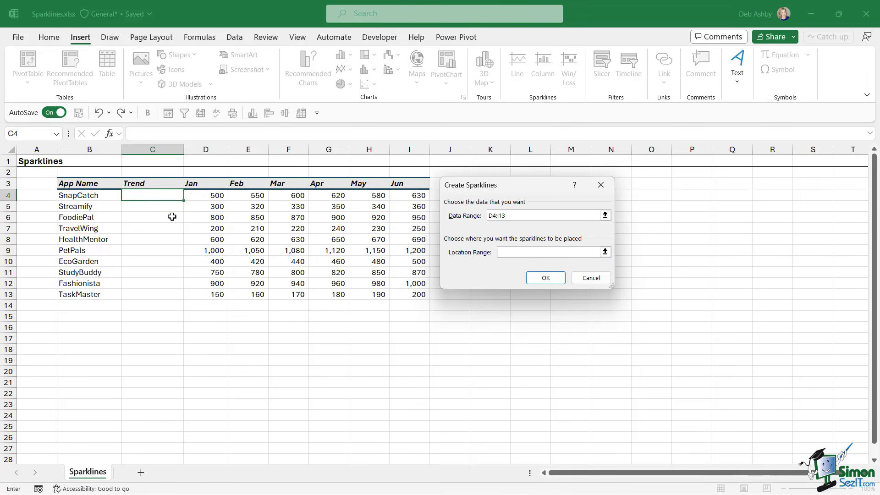
pyautogui.moveTo(160, 195); pyautogui.dragTo(158, 294)
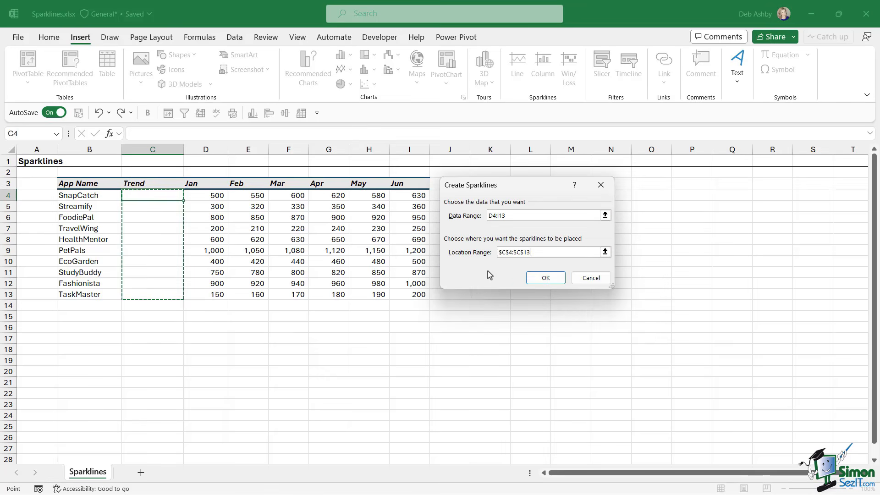
pyautogui.click(545, 278)
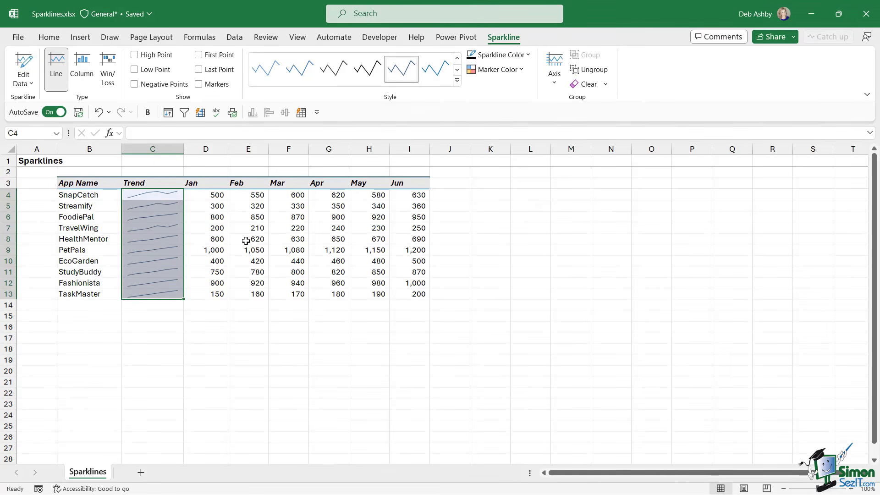
# Step: Set HealthMentor's Feb value to 800 and its Mar value to 500
pyautogui.click(238, 215)
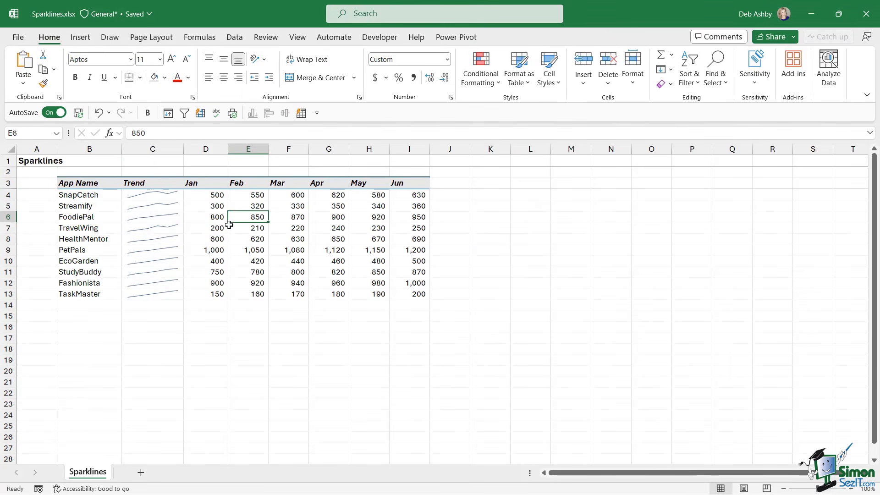
pyautogui.click(215, 206)
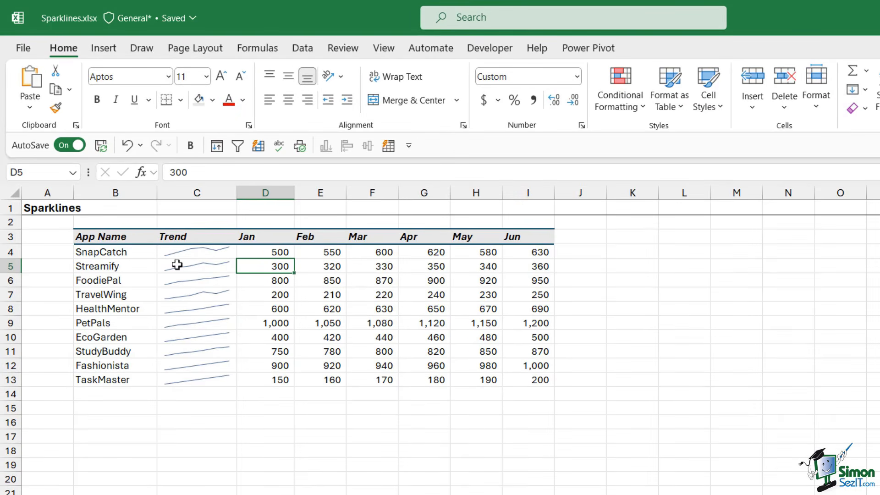
pyautogui.click(330, 309)
pyautogui.write('800')
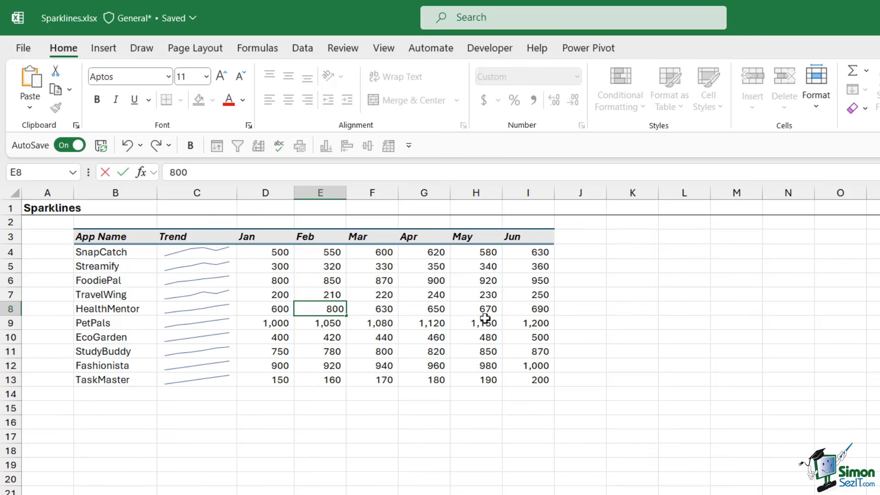
pyautogui.press('Tab')
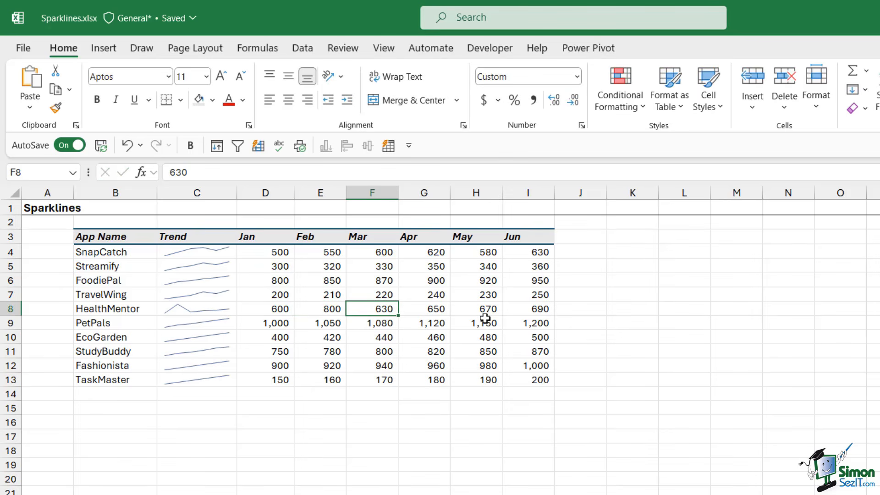
pyautogui.write('500')
pyautogui.press('Tab')
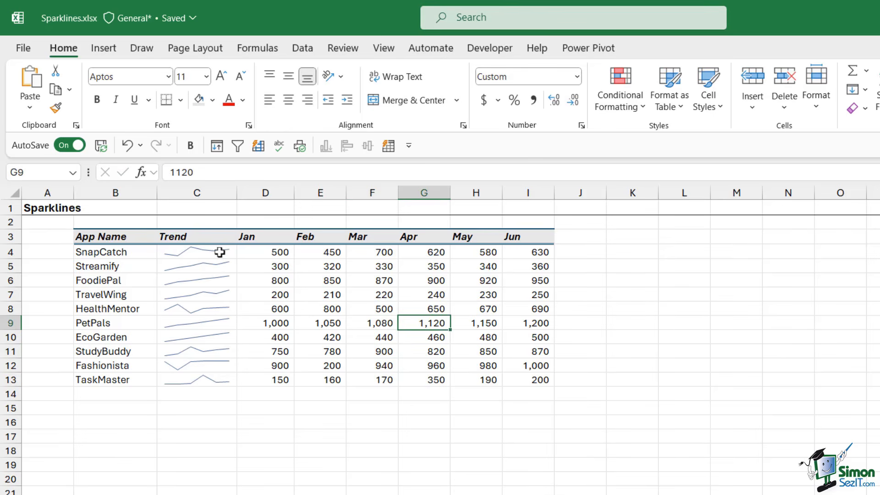
# Step: Apply an orange style to the sparklines in C4:C13 and show their high points, low points and markers
pyautogui.moveTo(219, 252); pyautogui.dragTo(223, 380)
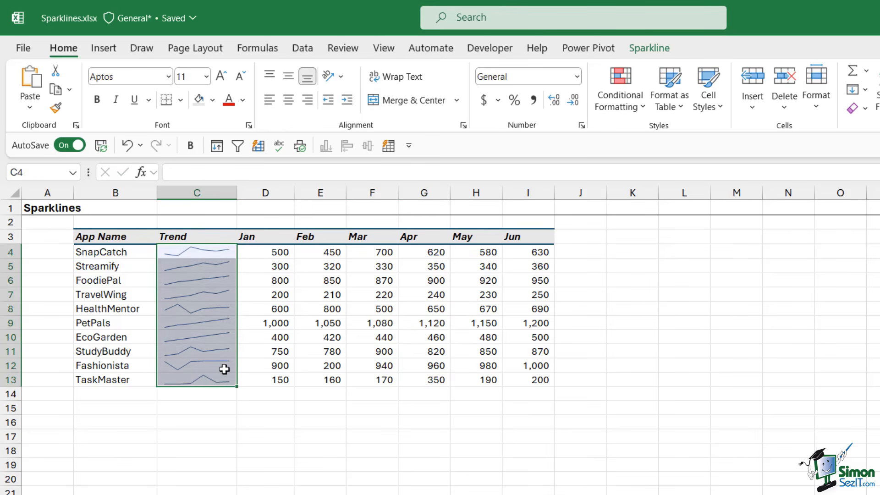
pyautogui.click(646, 49)
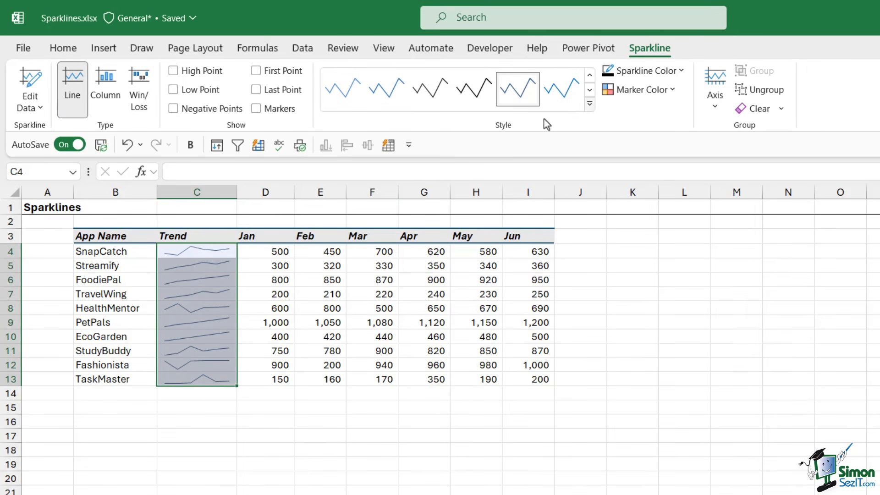
pyautogui.click(589, 106)
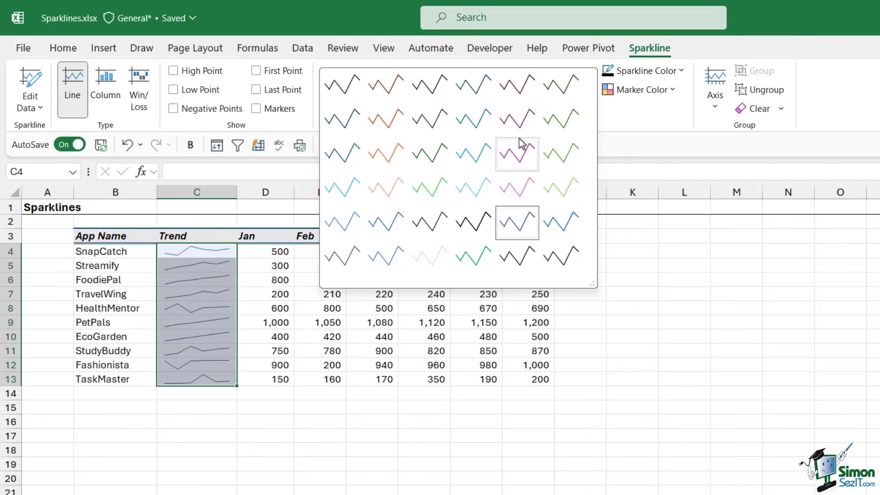
pyautogui.click(391, 154)
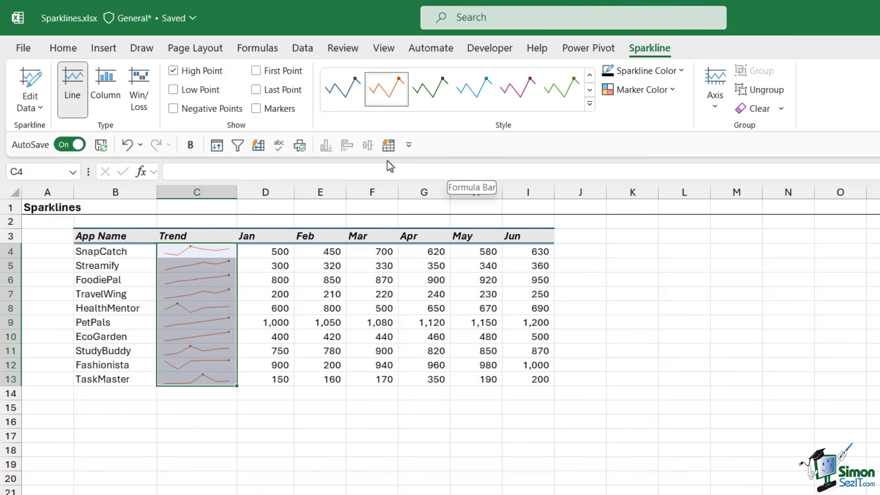
pyautogui.click(174, 90)
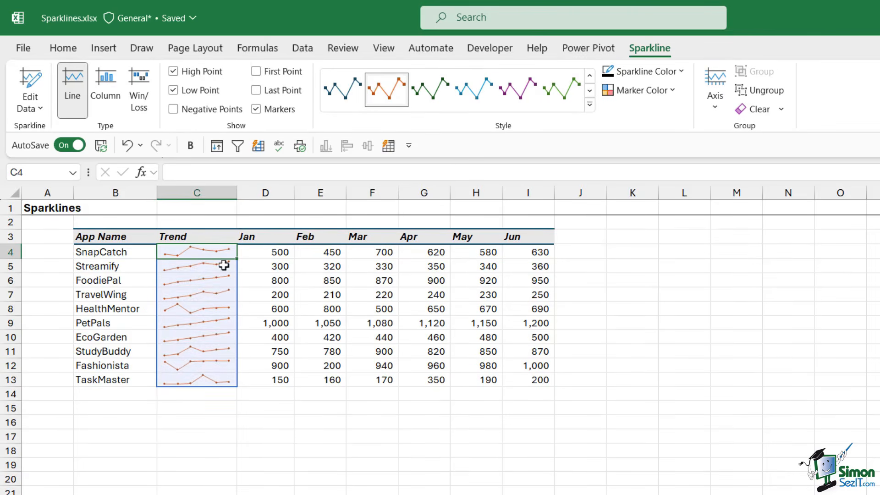
# Step: Set the marker color of the line sparklines in C4:C13 to a dark shade
pyautogui.moveTo(226, 251); pyautogui.dragTo(212, 383)
pyautogui.click(672, 92)
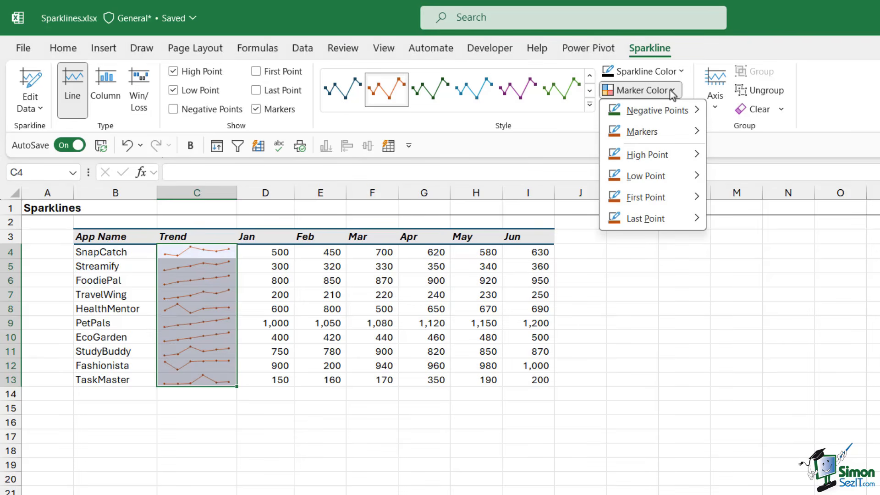
pyautogui.moveTo(686, 139)
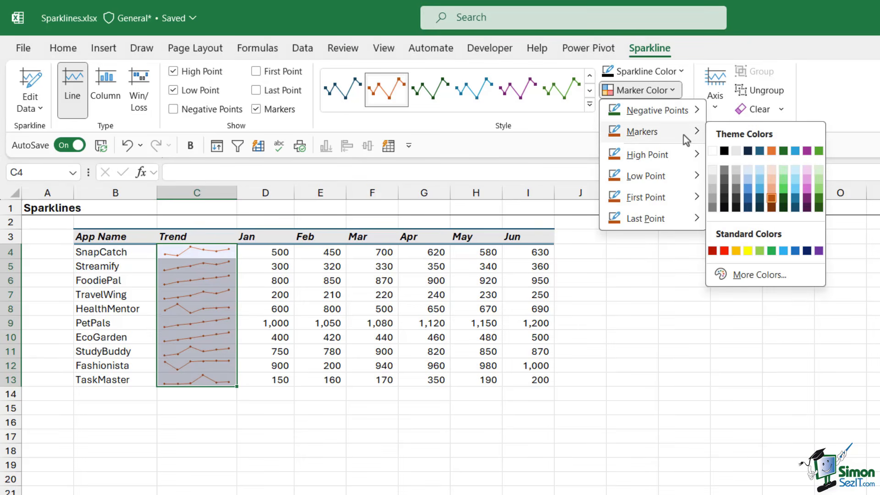
pyautogui.click(796, 213)
pyautogui.click(388, 308)
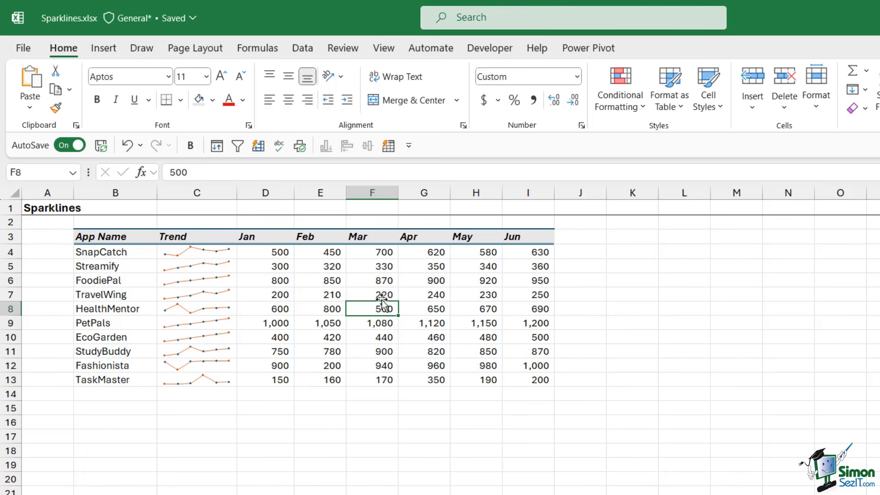
pyautogui.click(332, 278)
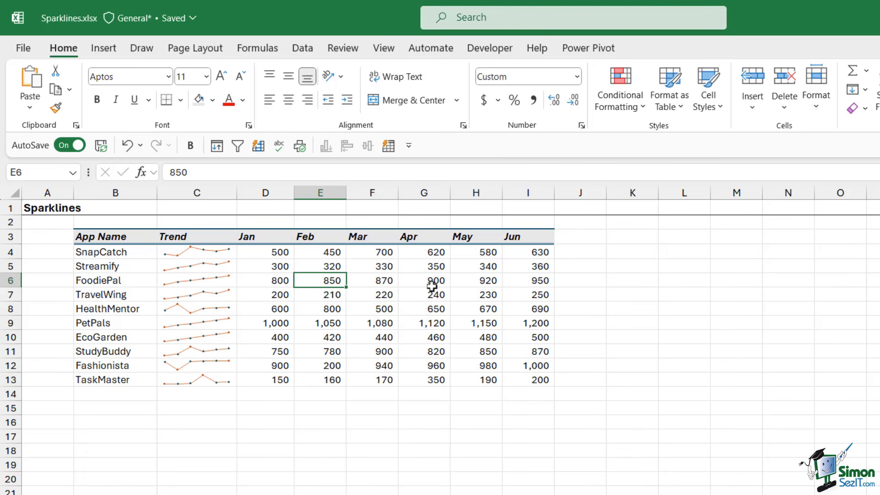
# Step: Convert the sparklines in C4:C13 from line to column type
pyautogui.moveTo(213, 250); pyautogui.dragTo(214, 363)
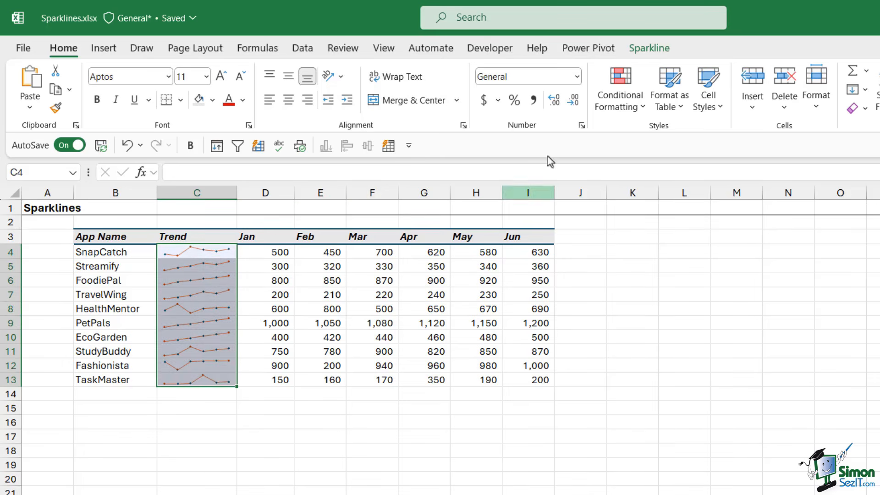
pyautogui.click(634, 51)
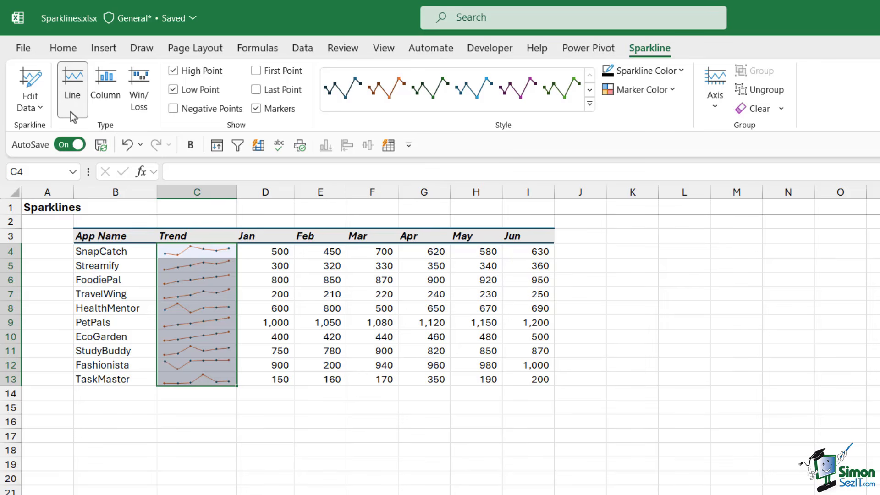
pyautogui.click(106, 92)
pyautogui.click(320, 322)
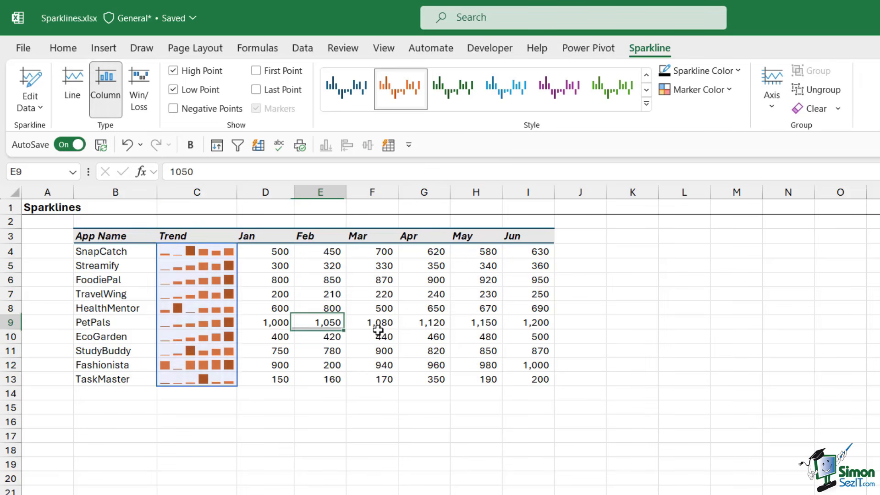
# Step: Set the high point color of the column sparklines in C4:C13 to light green
pyautogui.click(207, 251)
pyautogui.moveTo(209, 264); pyautogui.dragTo(197, 380)
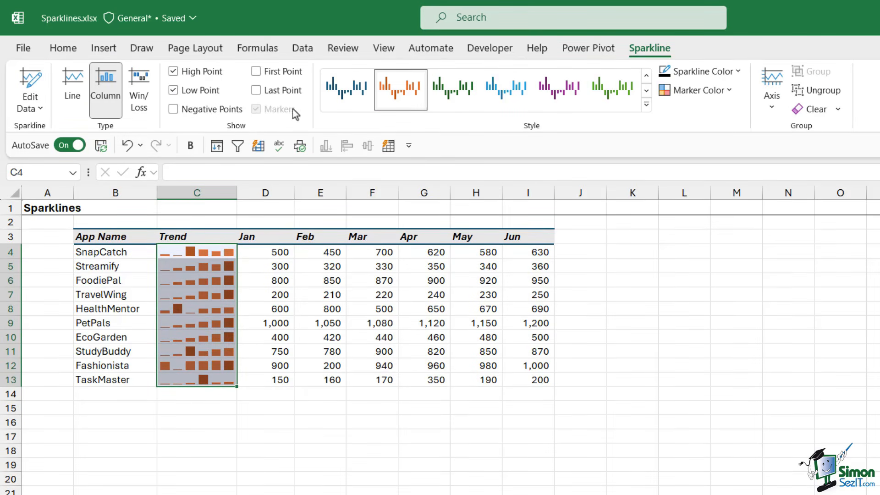
pyautogui.click(725, 93)
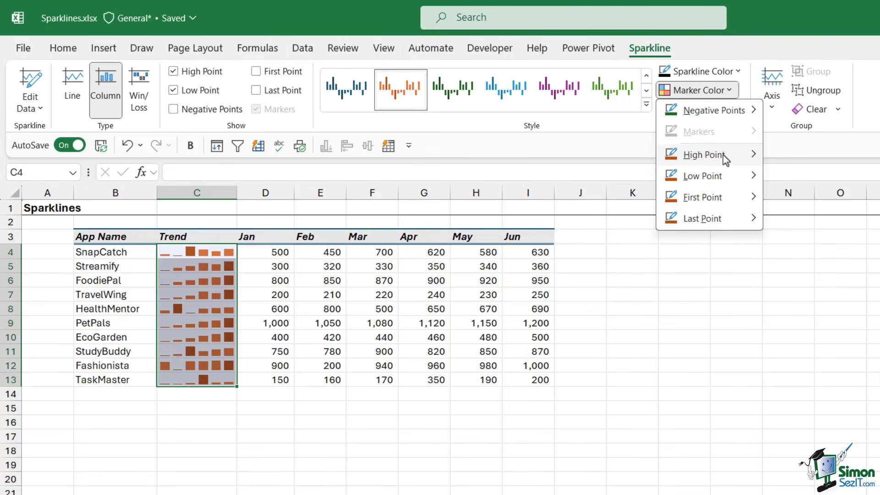
pyautogui.moveTo(724, 155)
pyautogui.click(816, 273)
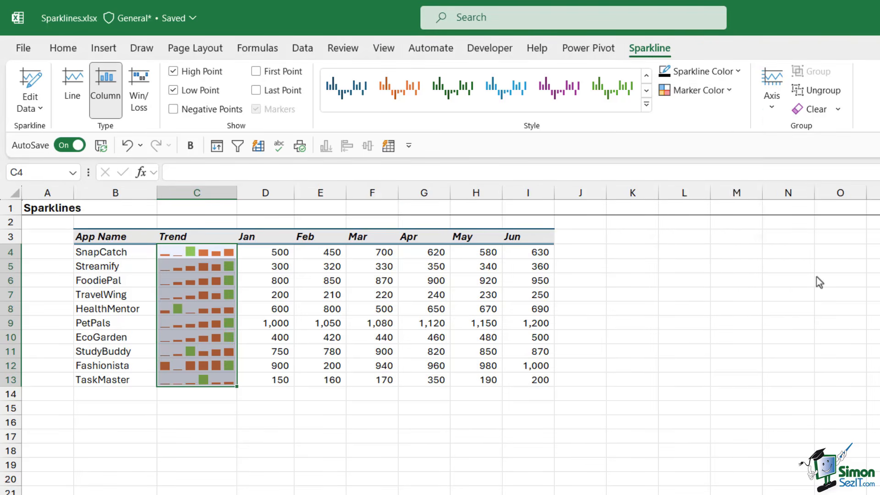
# Step: Set the low point color of the column sparklines in C4:C13 to gold
pyautogui.click(726, 90)
pyautogui.moveTo(711, 186)
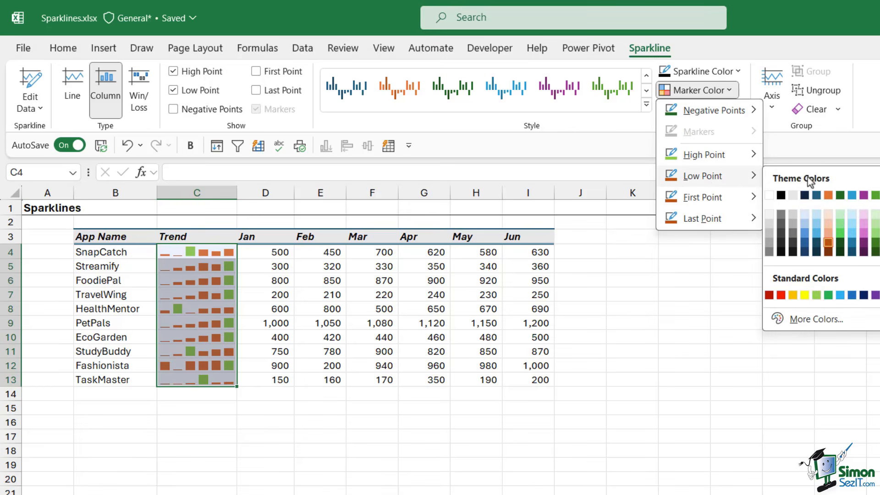
pyautogui.click(796, 300)
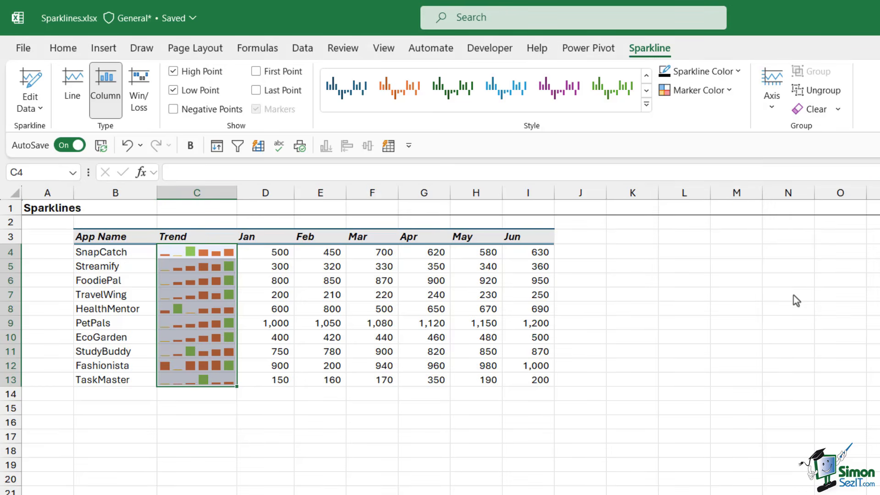
pyautogui.click(405, 293)
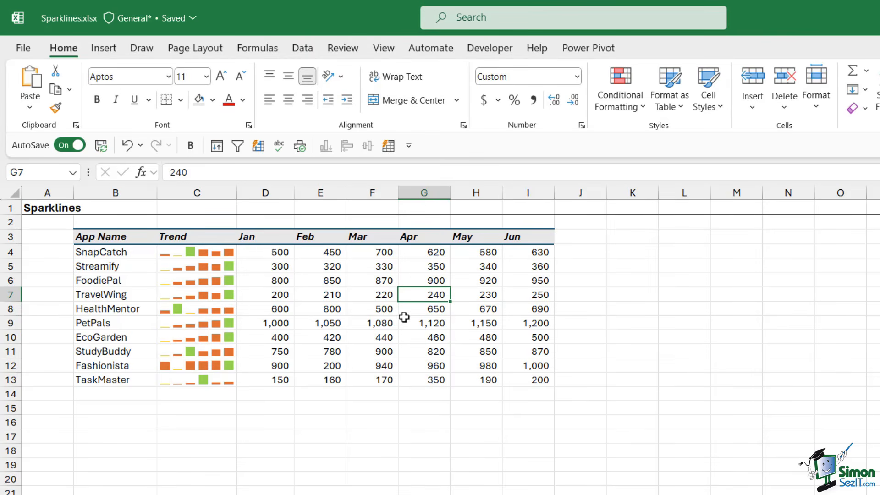
pyautogui.click(327, 310)
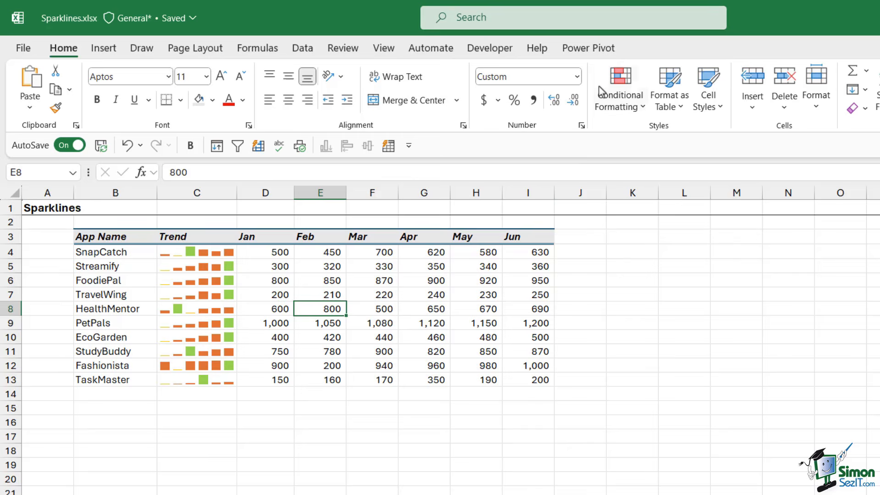
# Step: Enter negative values: -500 for SnapCatch in Jan, -850 for FoodiePal in Feb, -220 for TravelWing in Mar and -750 for StudyBuddy in Jan
pyautogui.click(215, 266)
pyautogui.click(624, 47)
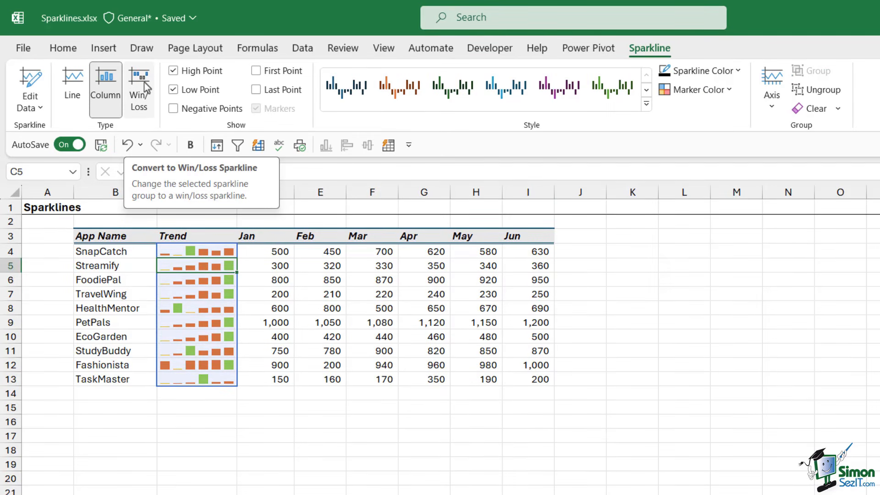
pyautogui.click(376, 294)
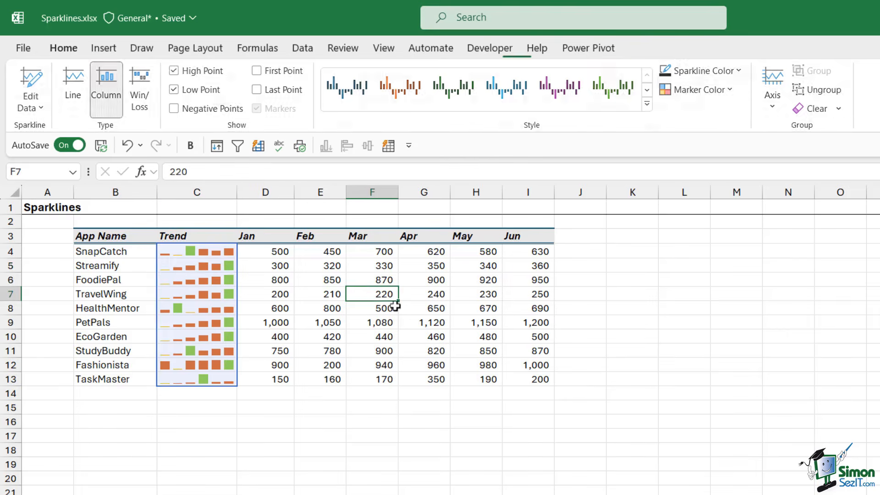
pyautogui.click(323, 280)
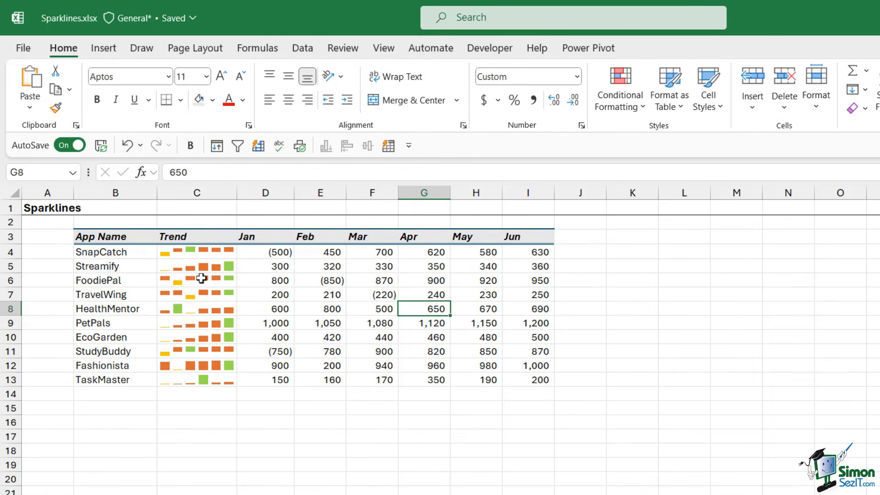
# Step: Clear the sparkline group from the Trend cells C4:C13
pyautogui.moveTo(207, 251); pyautogui.dragTo(214, 379)
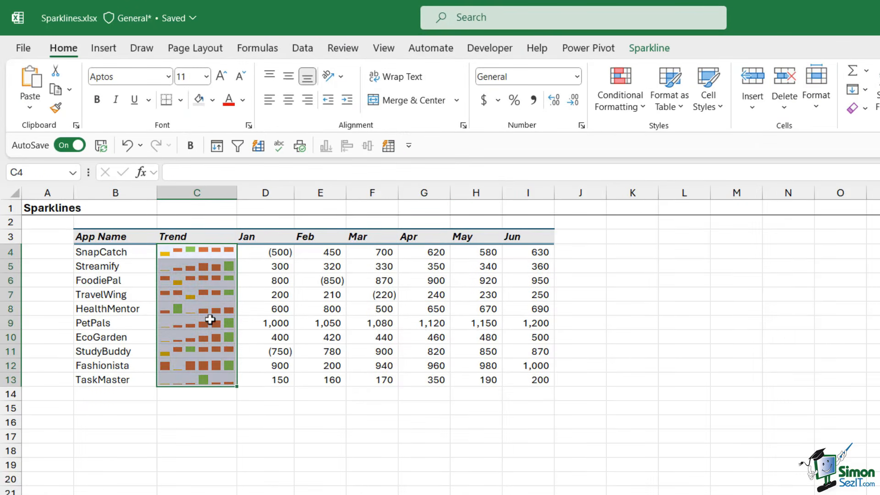
pyautogui.click(649, 49)
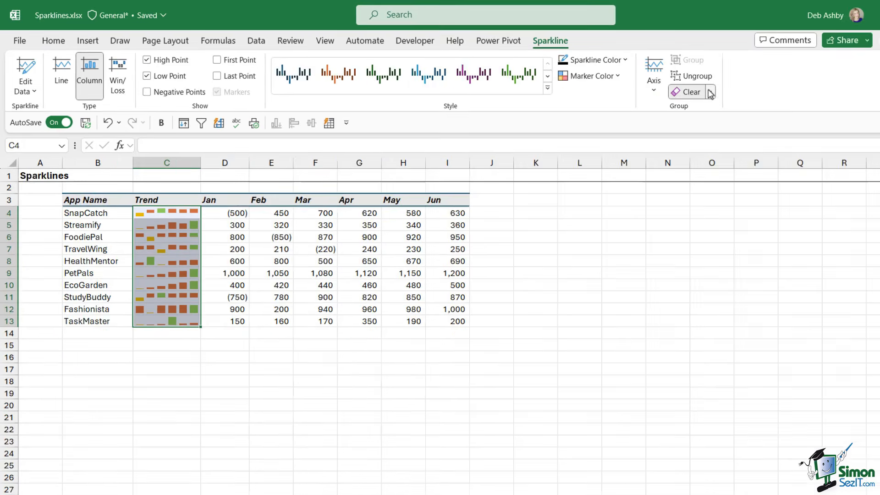
pyautogui.click(709, 92)
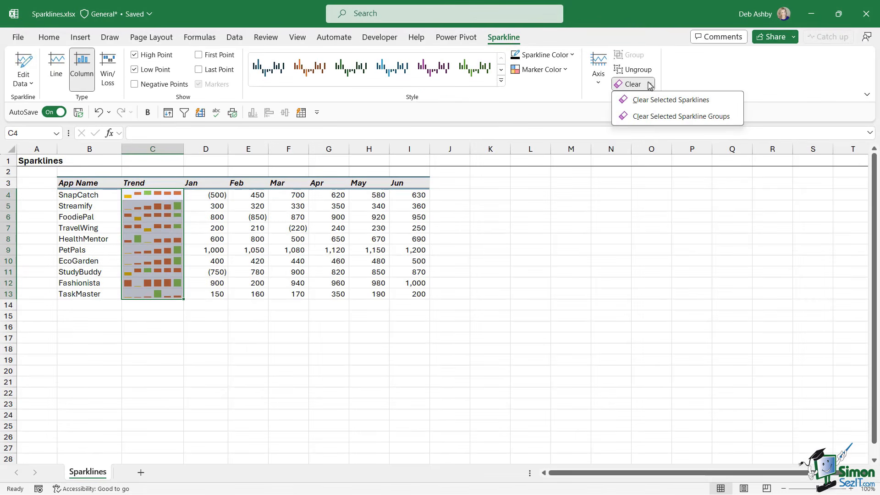
pyautogui.click(669, 117)
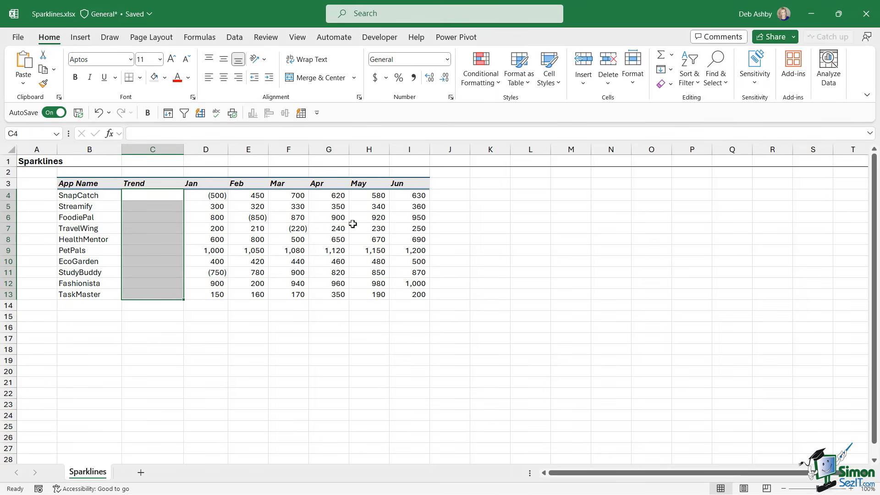
# Step: Insert win/loss sparklines for the data range D4:I13, placing them in C4:C13
pyautogui.click(81, 37)
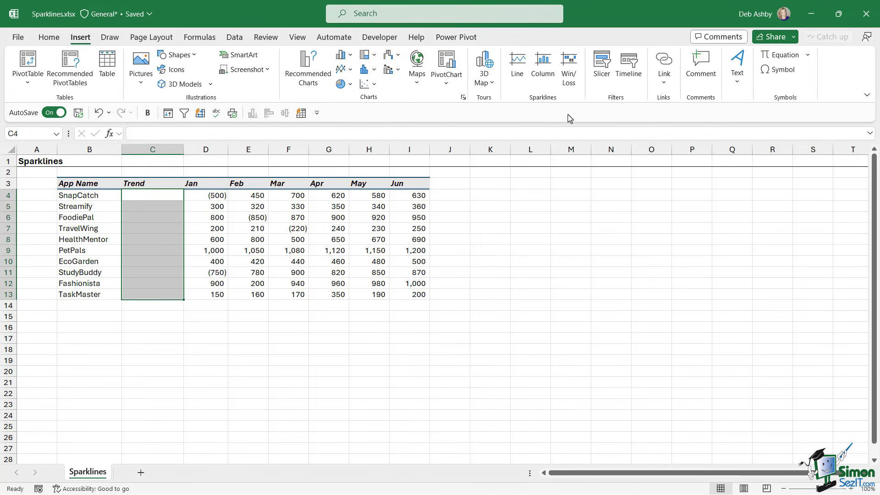
pyautogui.click(570, 76)
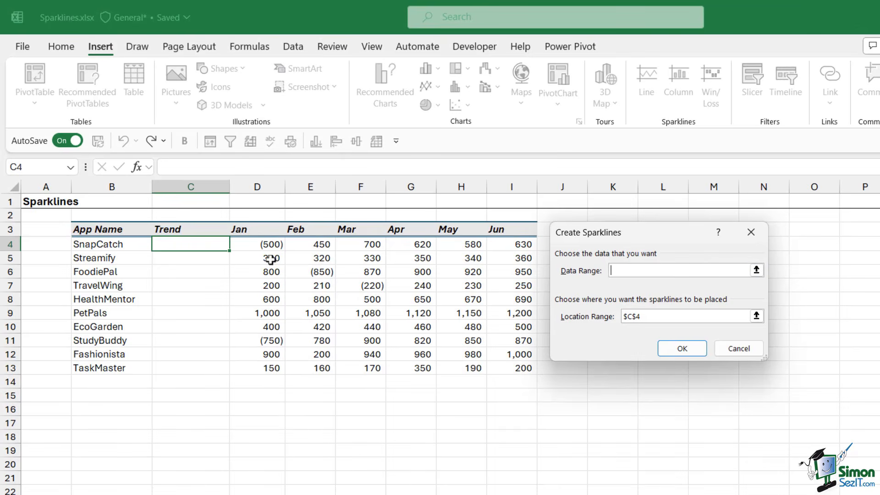
pyautogui.click(229, 221)
pyautogui.moveTo(256, 244); pyautogui.dragTo(522, 368)
pyautogui.click(640, 317)
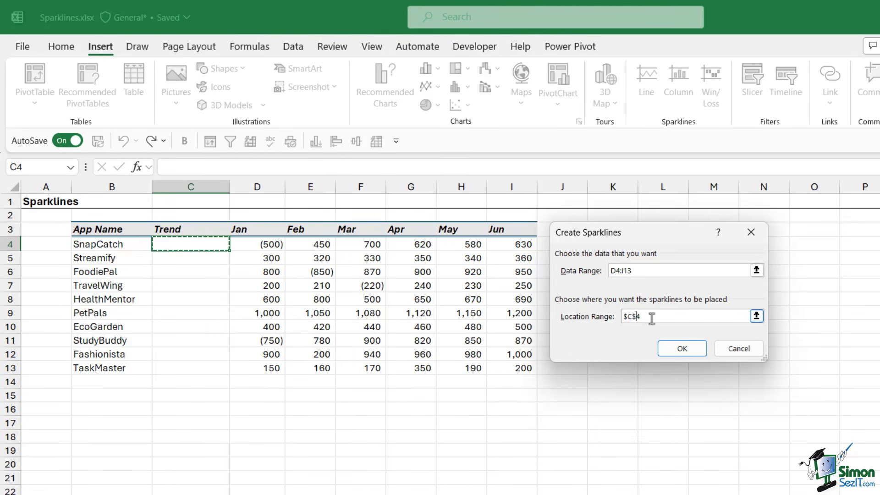
pyautogui.moveTo(652, 318); pyautogui.dragTo(615, 317)
pyautogui.press('Delete')
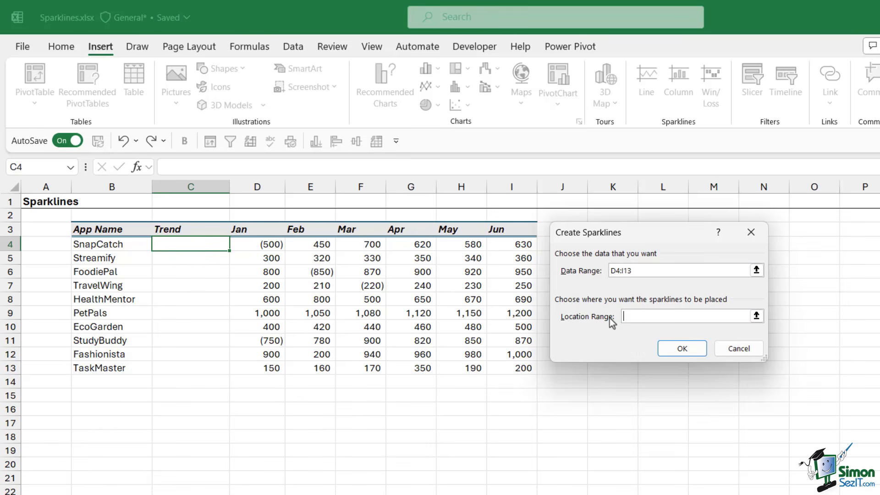
pyautogui.click(203, 245)
pyautogui.moveTo(202, 244); pyautogui.dragTo(202, 369)
pyautogui.click(679, 350)
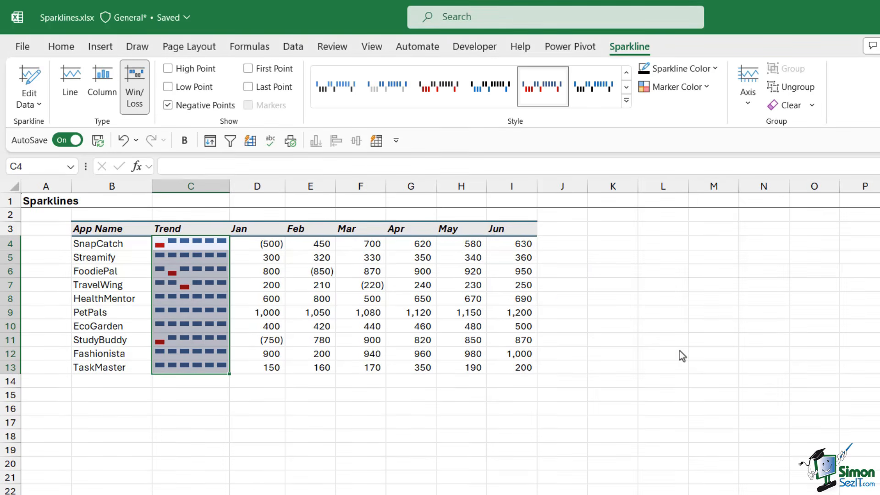
pyautogui.click(298, 272)
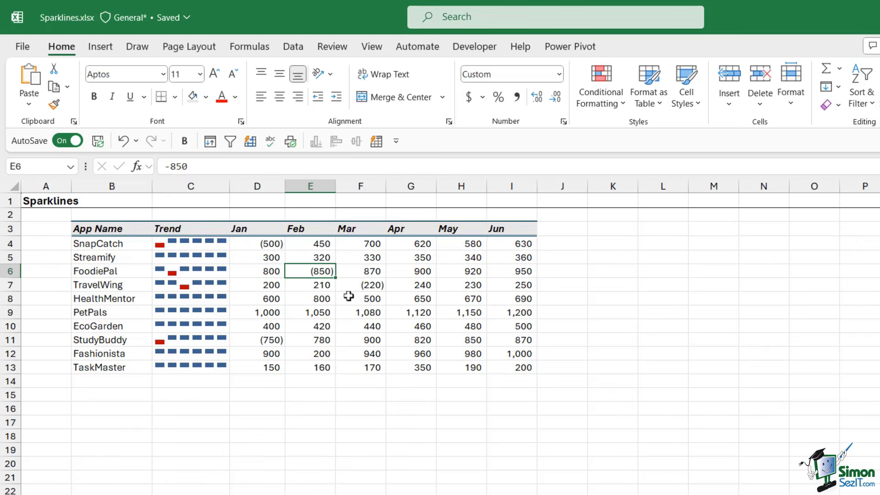
# Step: Apply the purple style with green negative points to the win/loss sparklines in C4:C13
pyautogui.moveTo(190, 244); pyautogui.dragTo(185, 367)
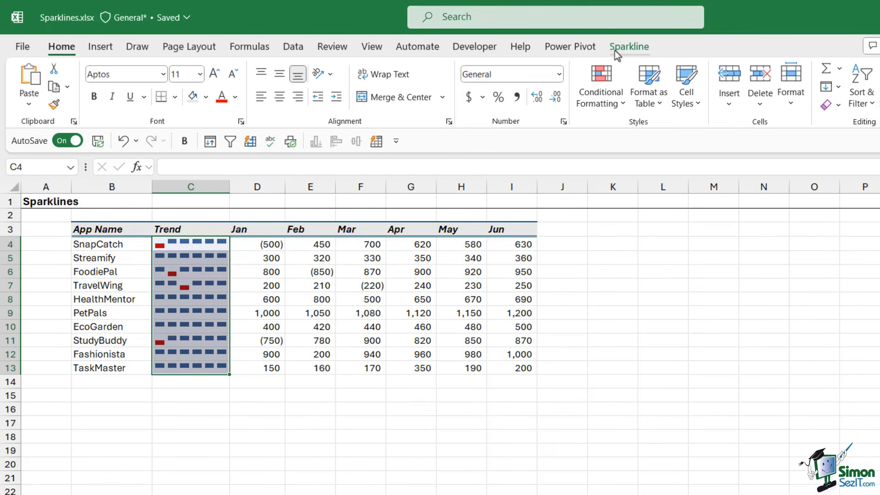
pyautogui.click(628, 46)
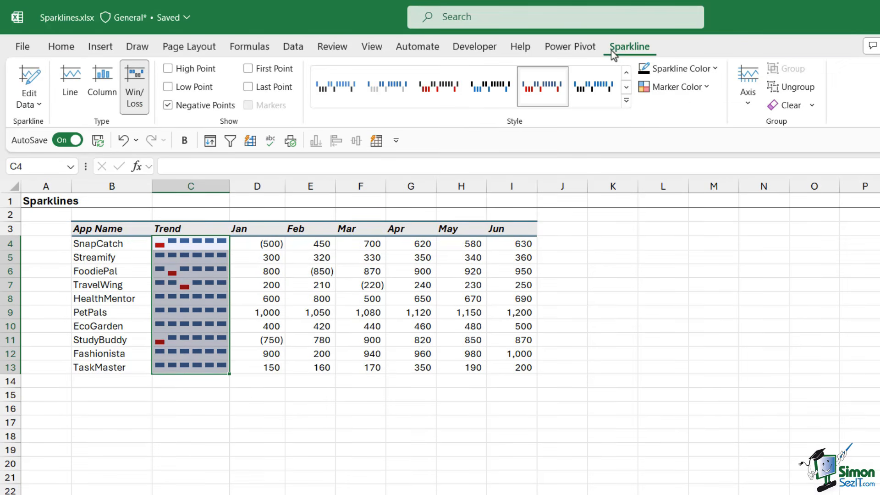
pyautogui.click(626, 101)
pyautogui.click(546, 180)
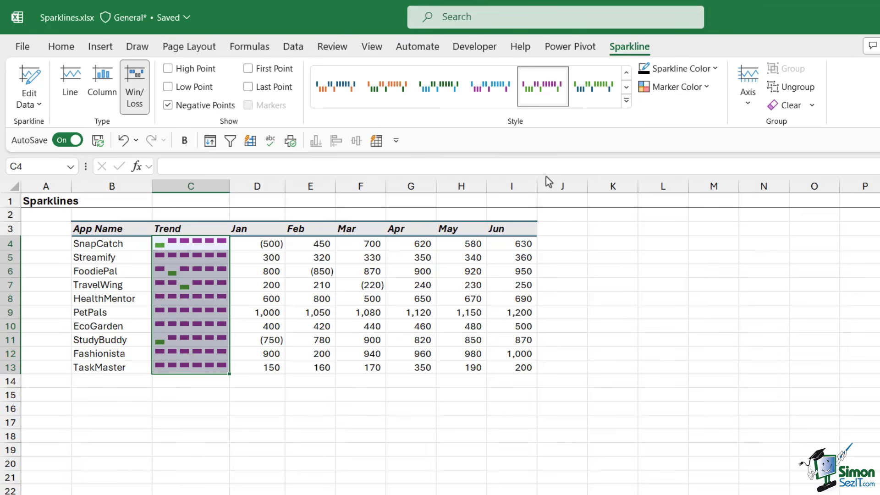
pyautogui.click(706, 88)
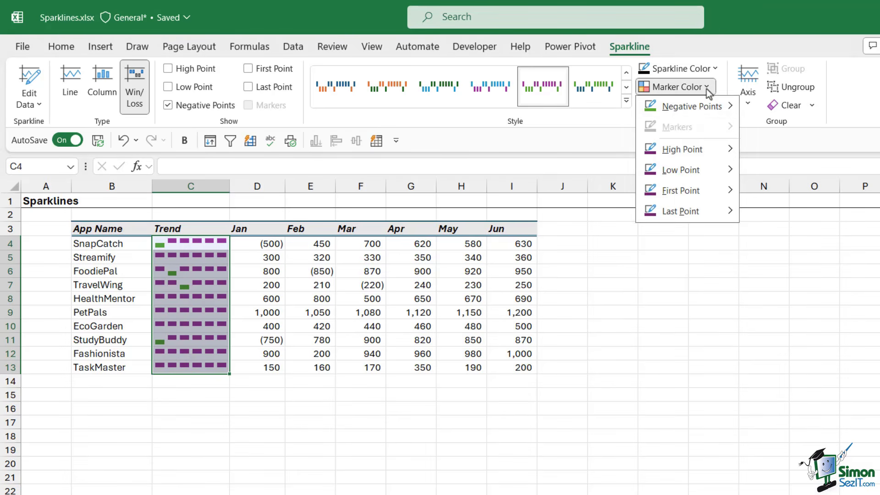
pyautogui.moveTo(687, 153)
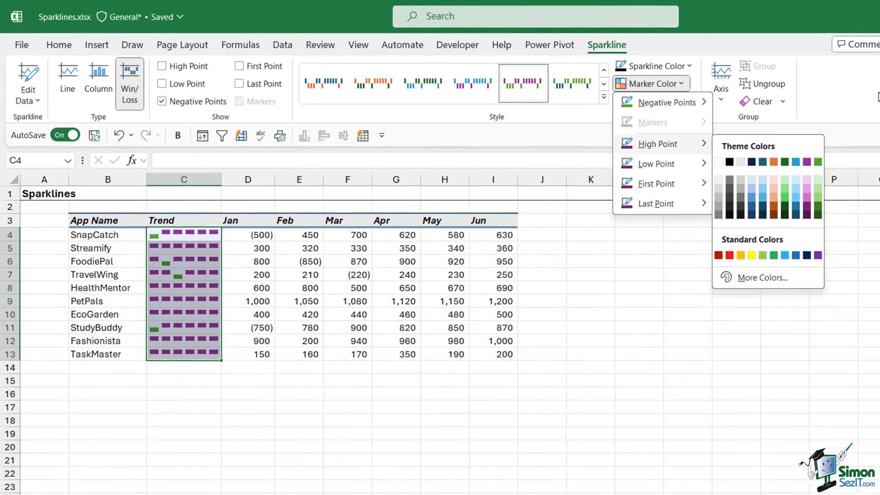
pyautogui.click(876, 99)
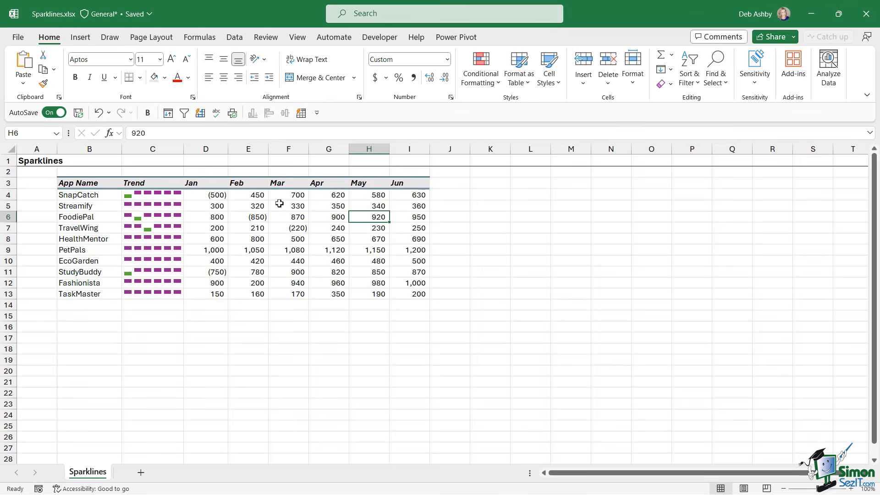